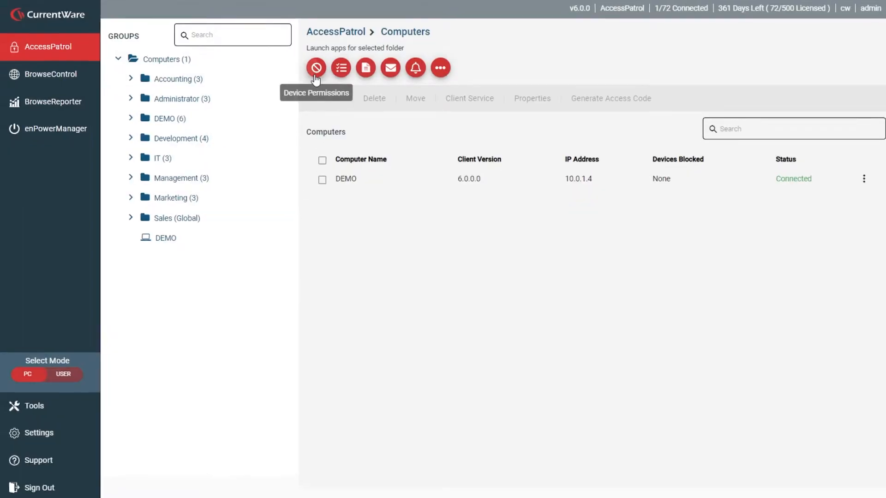
pyautogui.click(316, 69)
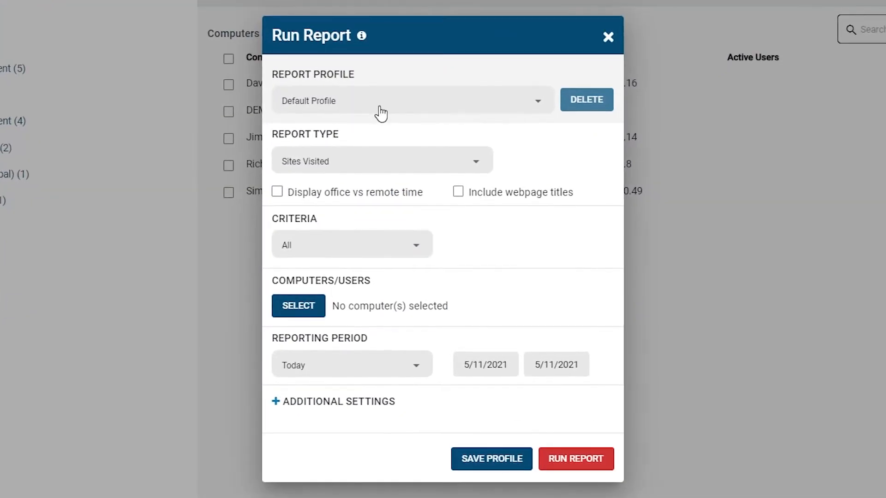
pyautogui.click(380, 113)
pyautogui.click(390, 229)
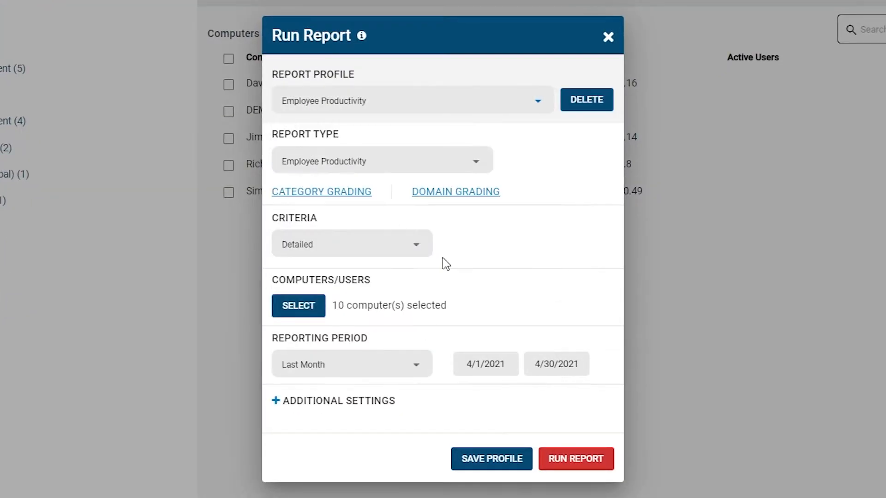
pyautogui.click(576, 460)
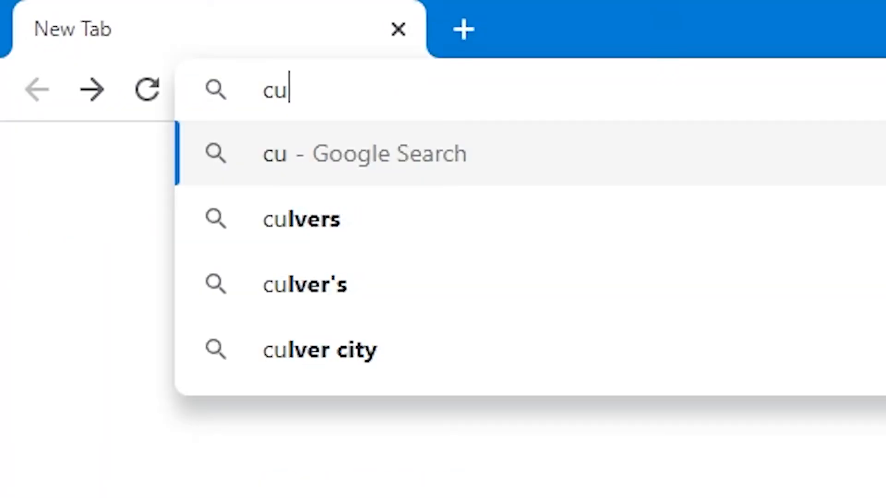
# Open the currentware.com/download page in the browser.
pyautogui.write('rrentware.com/')
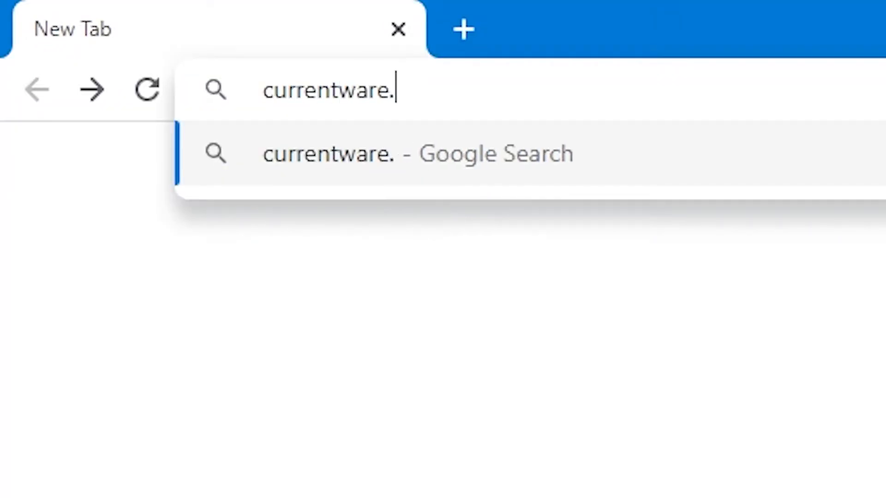
pyautogui.write('download')
pyautogui.press('Return')
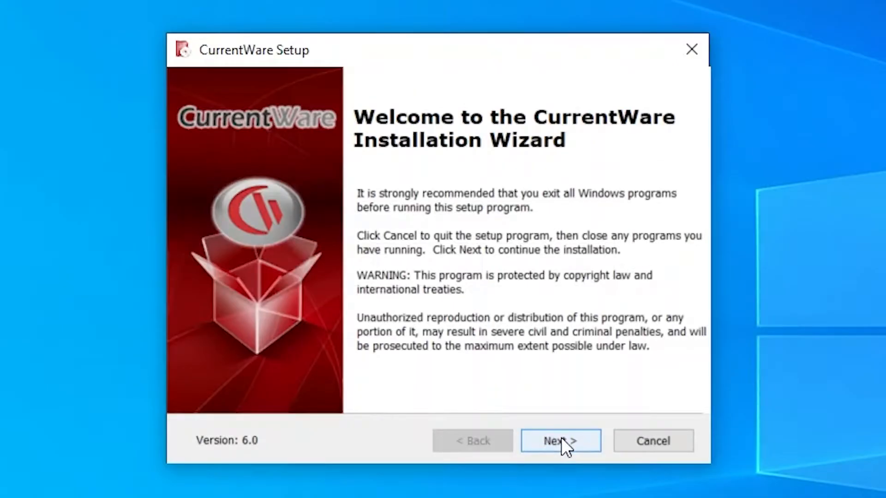
# Run the CurrentWare installer through the wizard, accepting the licence and installing Console and Server with all solutions.
pyautogui.click(561, 437)
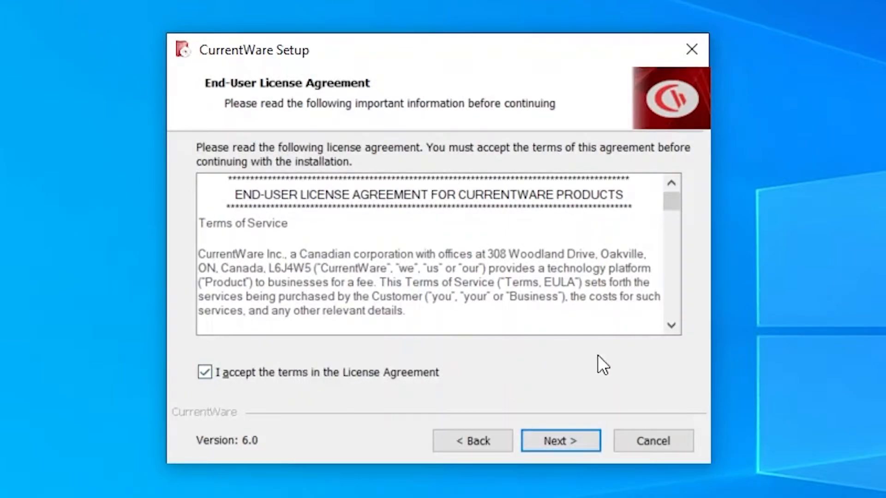
pyautogui.click(575, 445)
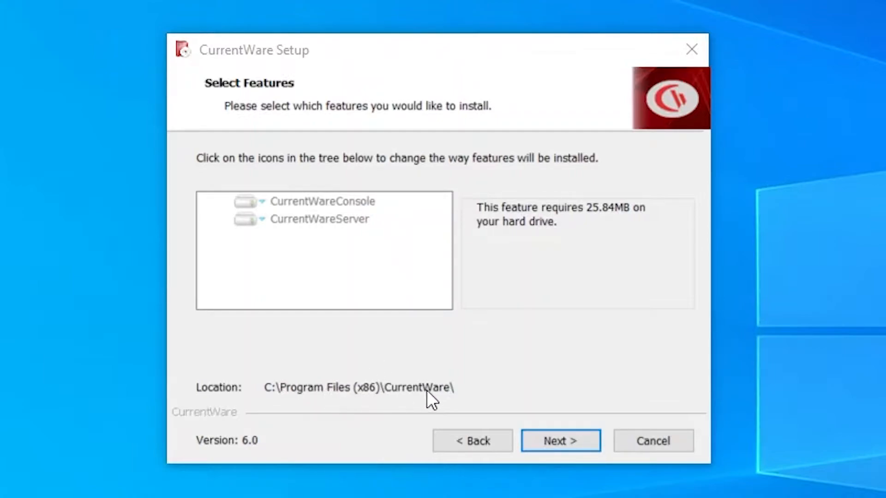
pyautogui.click(560, 436)
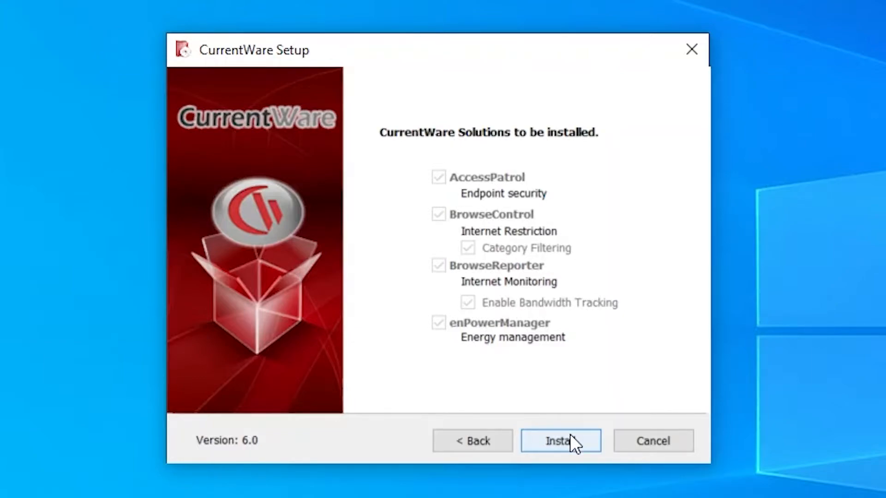
pyautogui.click(576, 440)
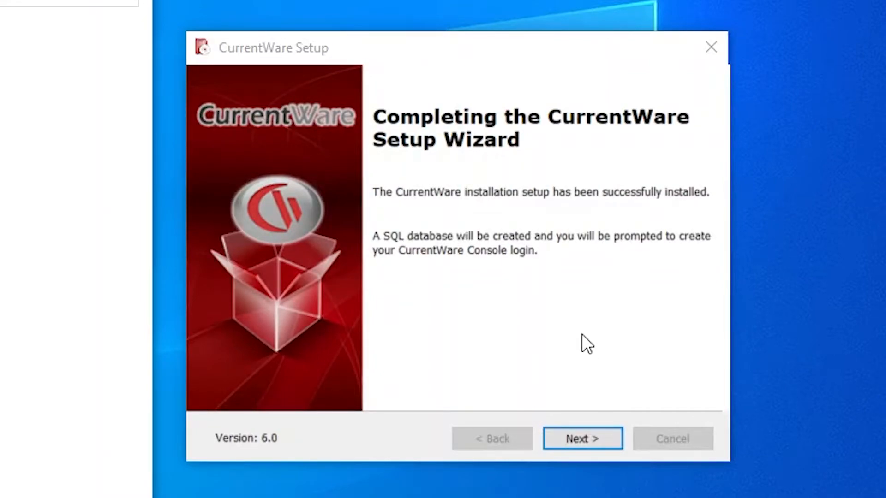
pyautogui.click(595, 438)
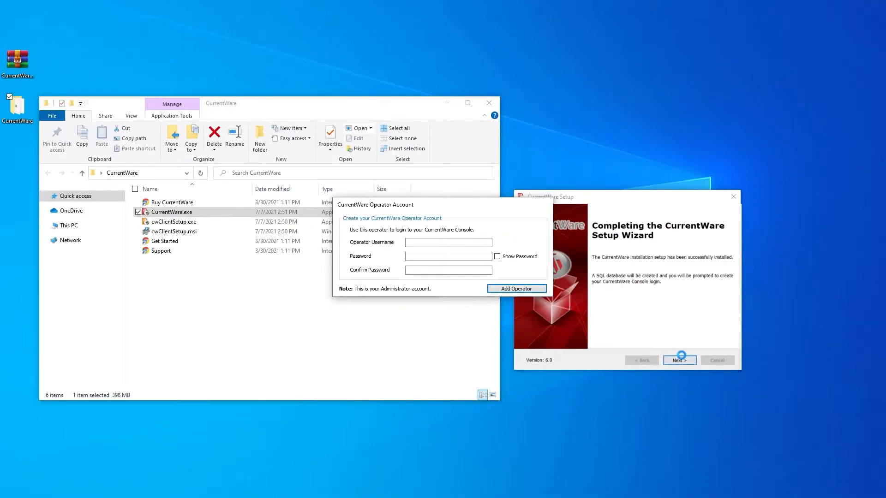
# Create the console operator account with username admin and a password, then finish setup with the Console set to launch.
pyautogui.click(470, 243)
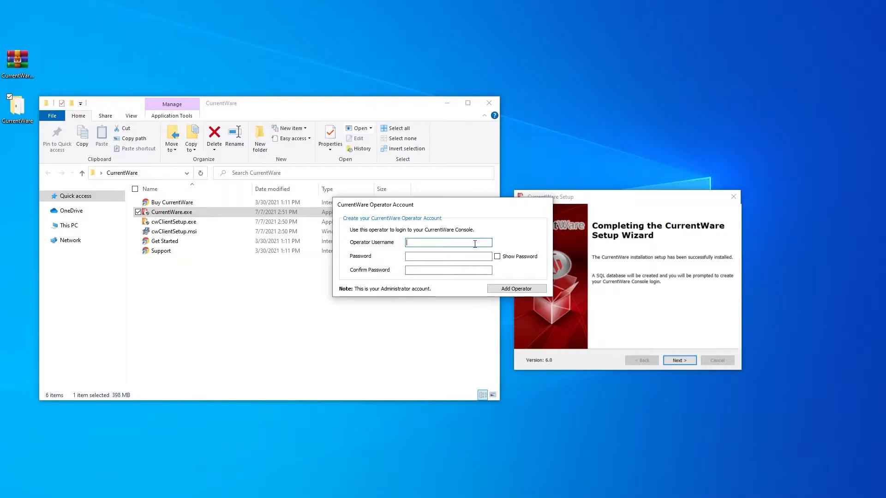
pyautogui.write('admin')
pyautogui.press('Tab')
pyautogui.write('*****')
pyautogui.press('Tab')
pyautogui.write('*****')
pyautogui.click(510, 290)
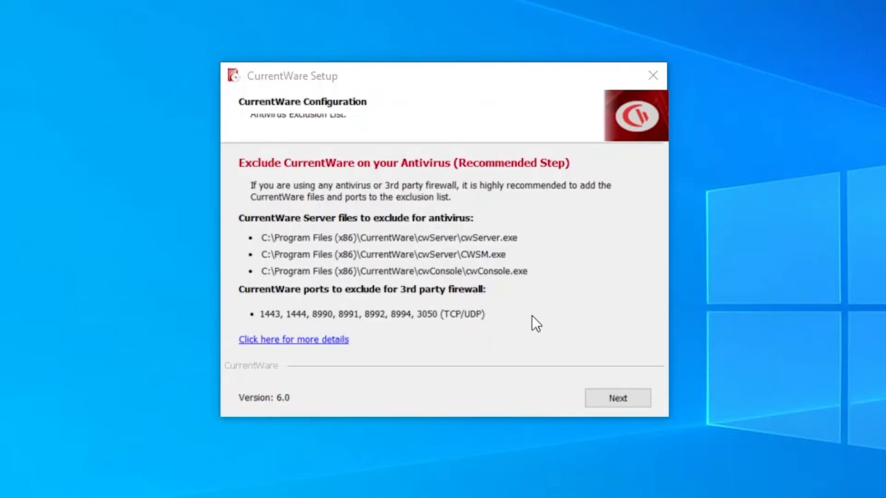
pyautogui.click(641, 397)
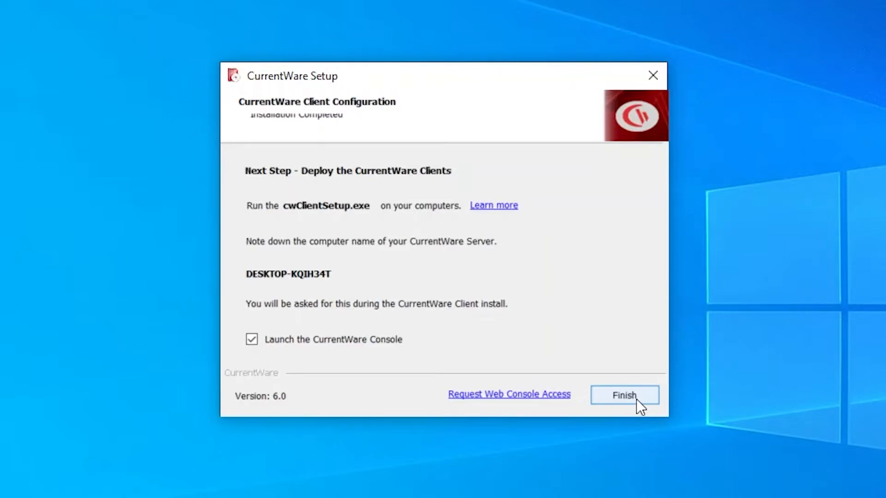
pyautogui.click(637, 400)
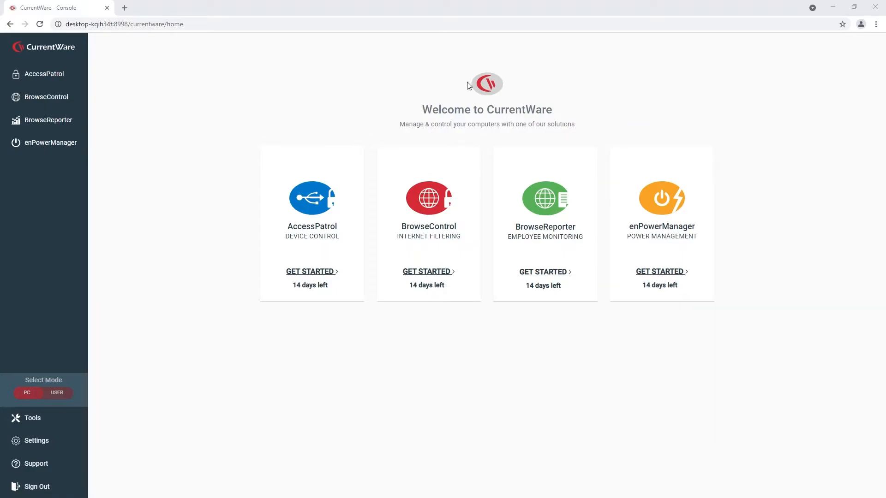
# Copy the server computer name from the console's web address.
pyautogui.click(112, 24)
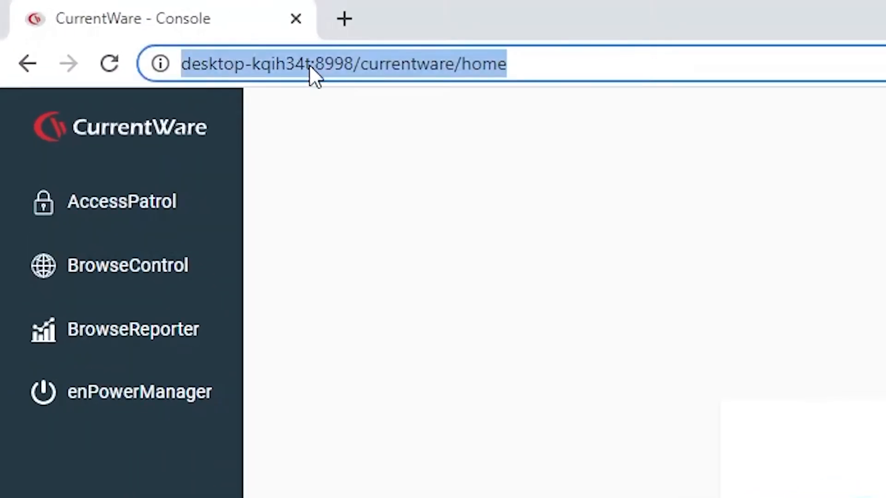
pyautogui.moveTo(309, 64); pyautogui.dragTo(192, 76)
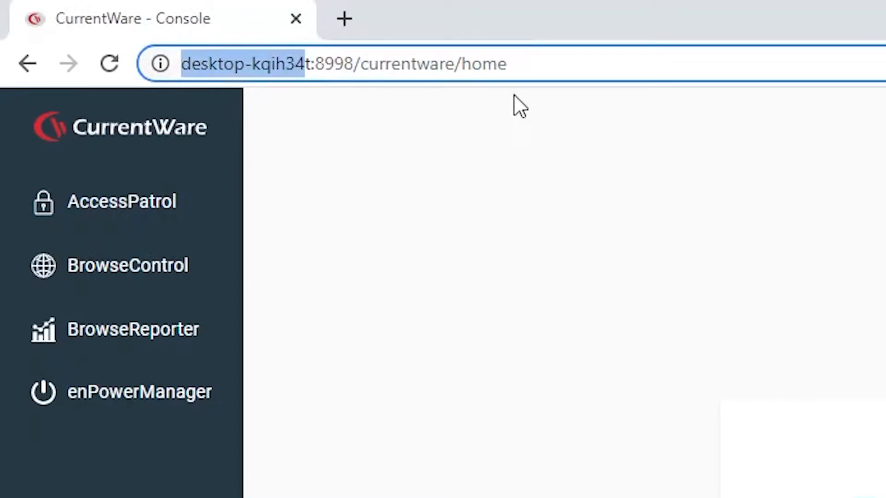
pyautogui.click(575, 65)
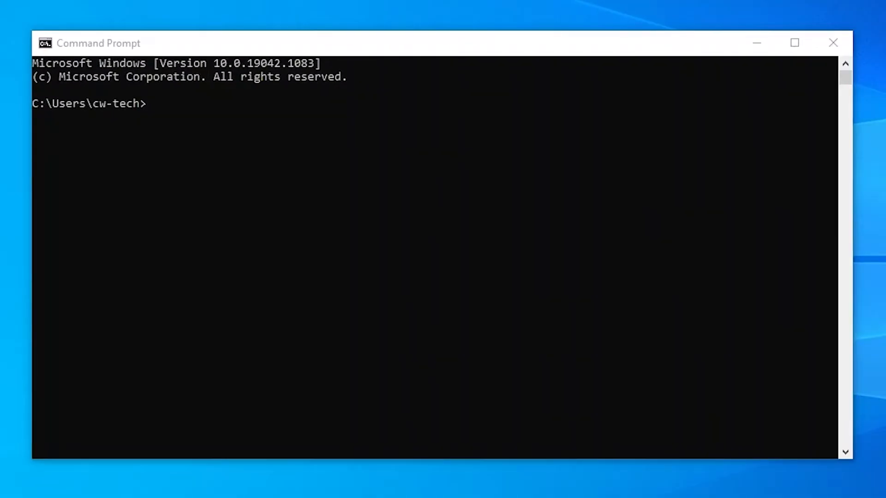
# Run the hostname command in Command Prompt.
pyautogui.click(524, 115)
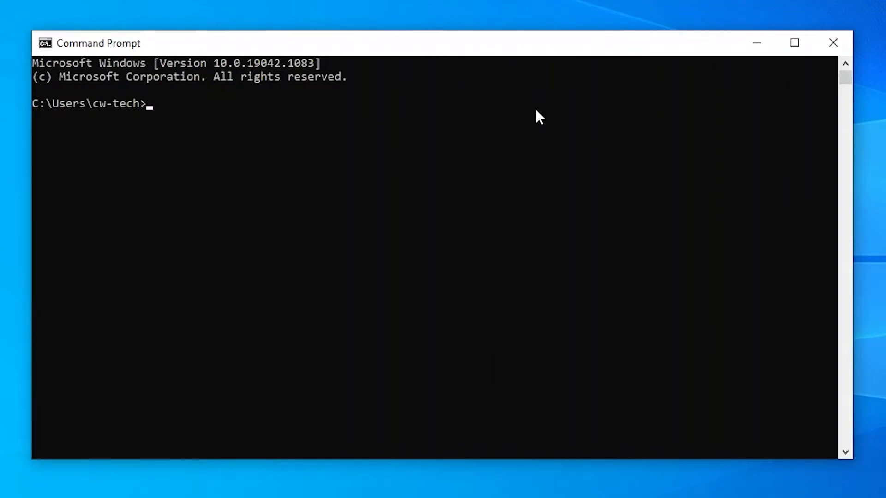
pyautogui.write('hostname')
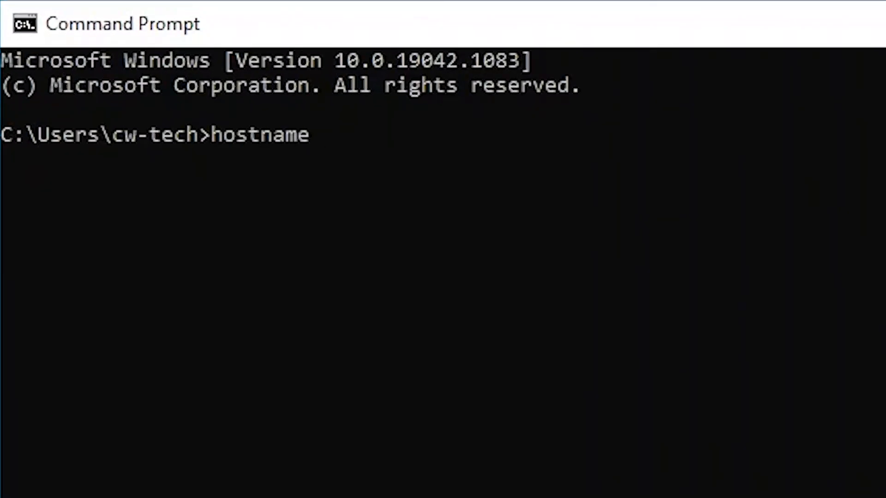
pyautogui.press('Return')
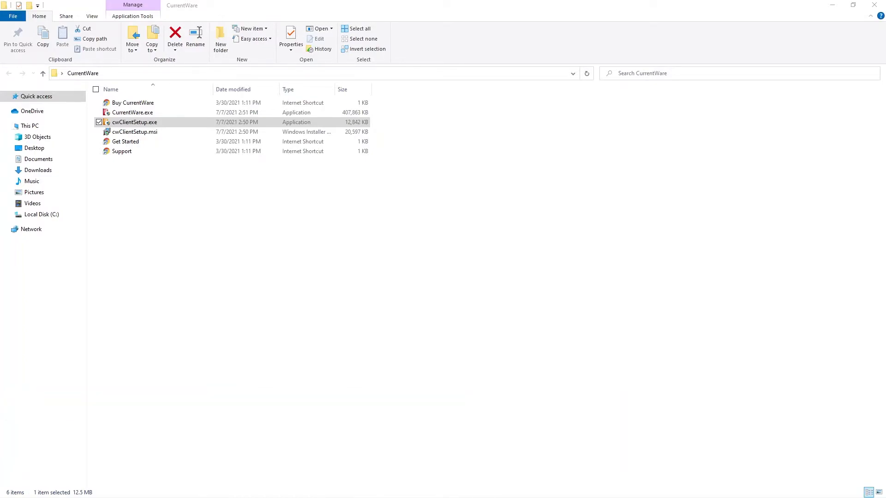
# Install the client with cwClientSetup.exe, pasting the server computer name as the CurrentWare Server.
pyautogui.click(171, 119)
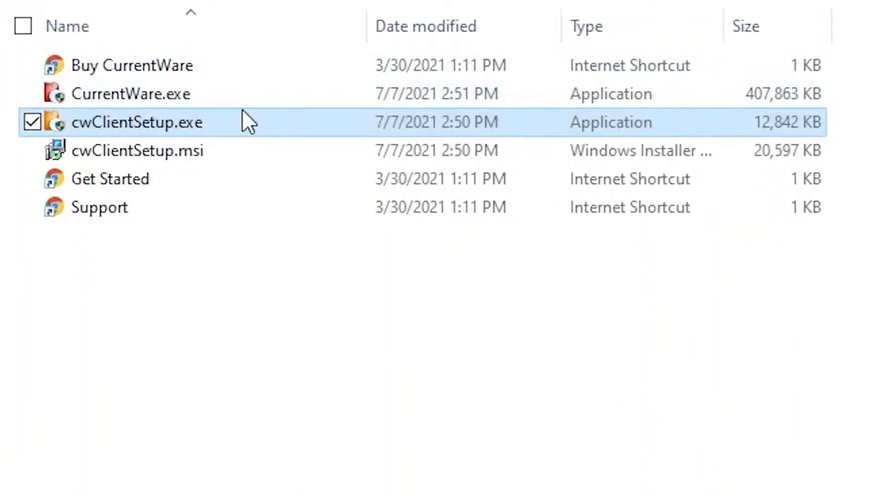
pyautogui.doubleClick(243, 114)
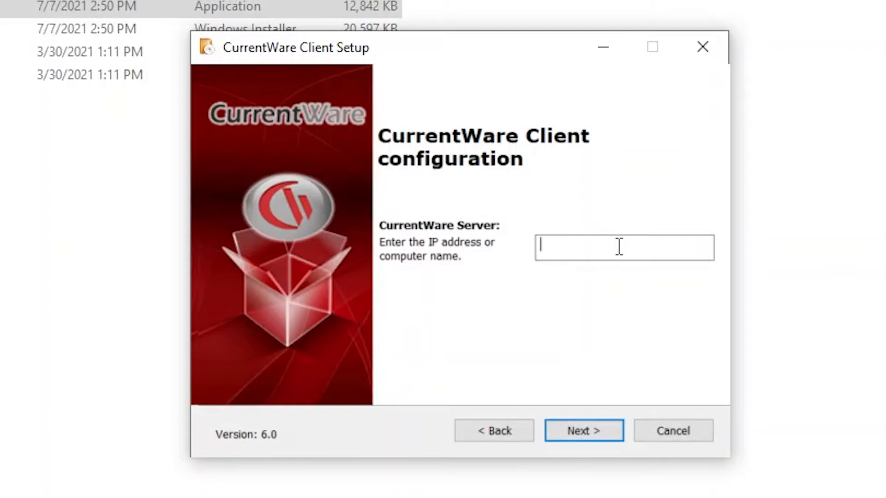
pyautogui.rightClick(617, 246)
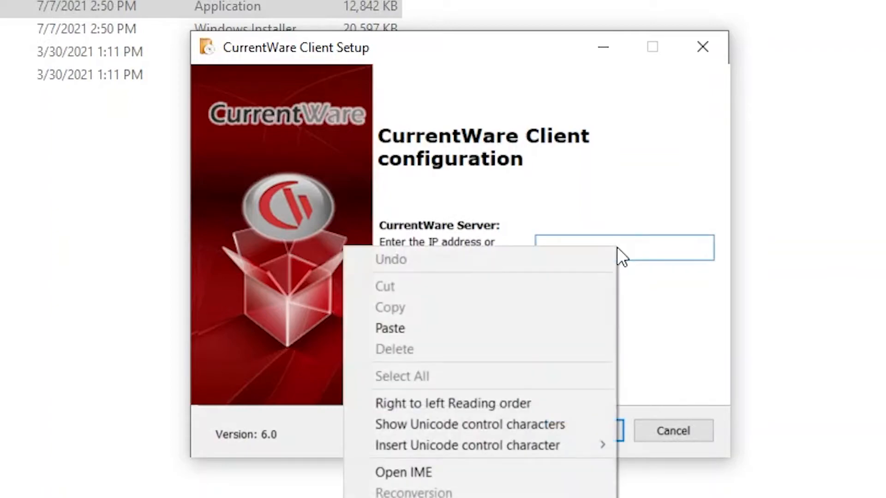
pyautogui.click(479, 328)
pyautogui.click(611, 430)
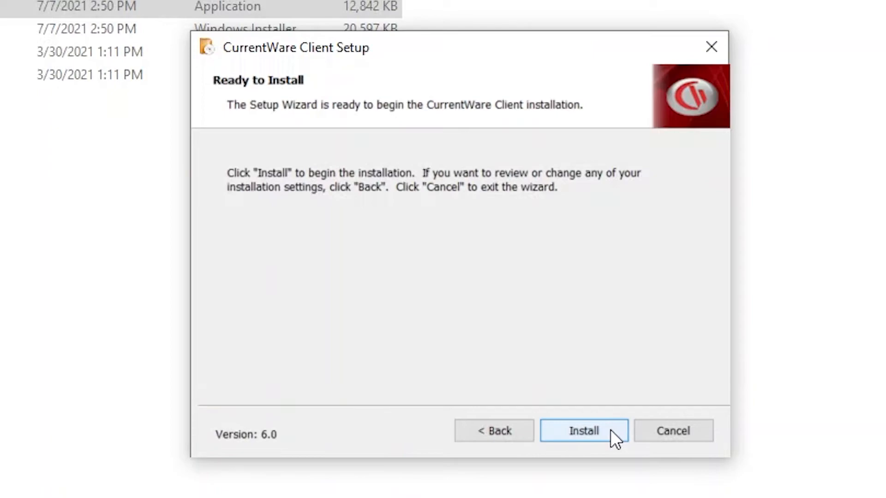
pyautogui.click(610, 430)
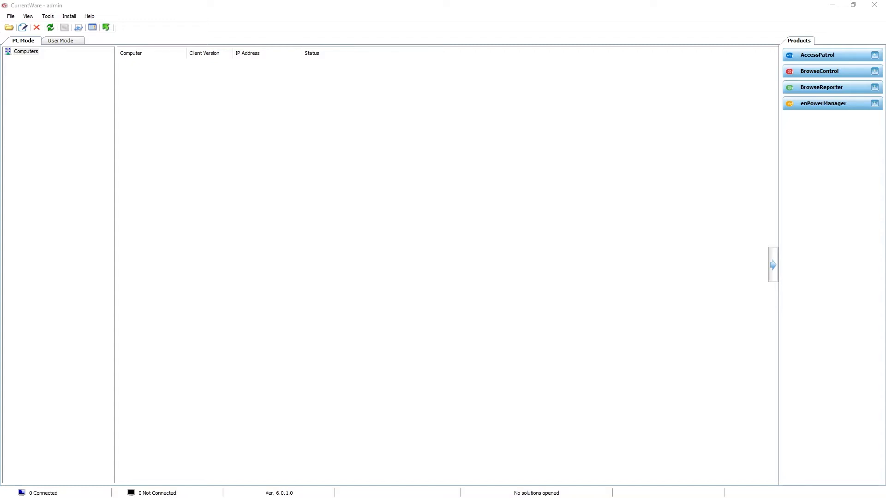
# Start a Remote Client Install using the default installer path and server DESKTOP-KQIH34T.
pyautogui.click(69, 16)
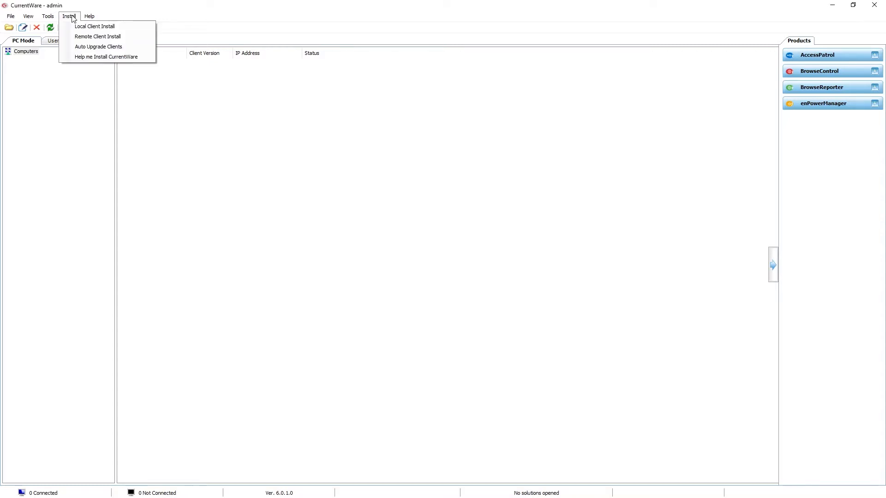
pyautogui.click(82, 37)
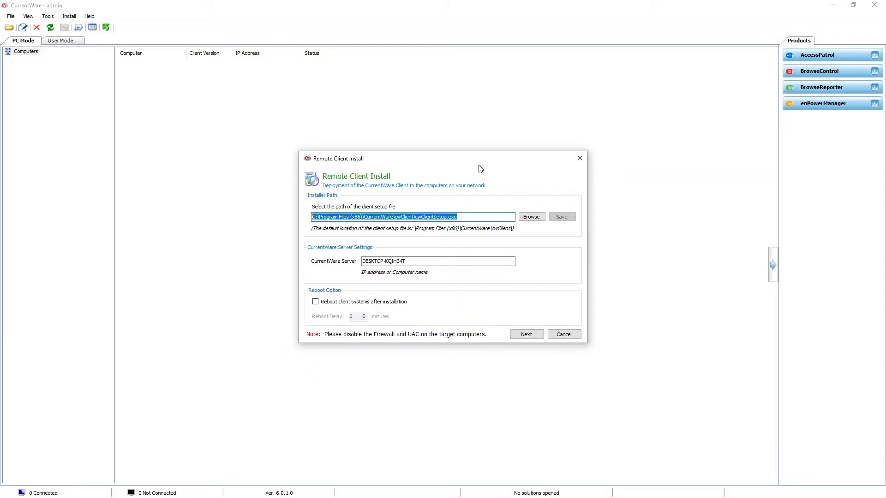
pyautogui.click(469, 263)
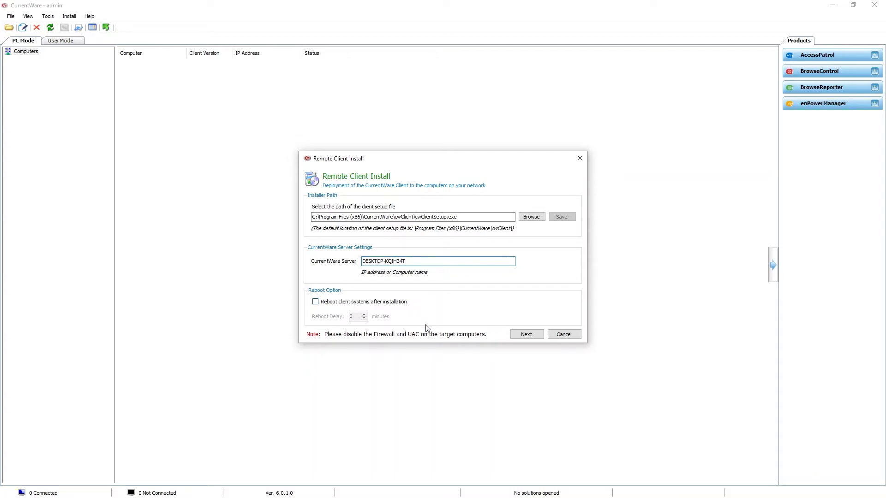
pyautogui.click(538, 337)
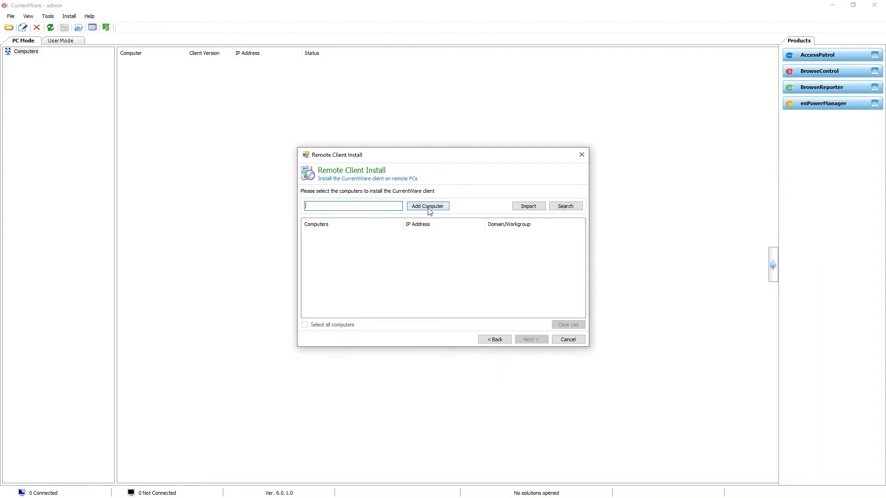
# Add the pasted computer name to the remote install list and launch the installation with the stored administrator credentials.
pyautogui.rightClick(370, 205)
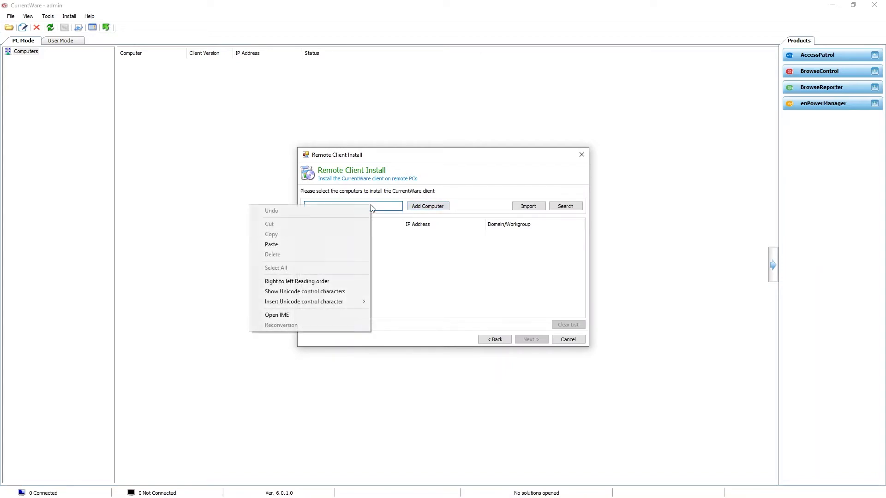
pyautogui.click(311, 244)
pyautogui.click(429, 206)
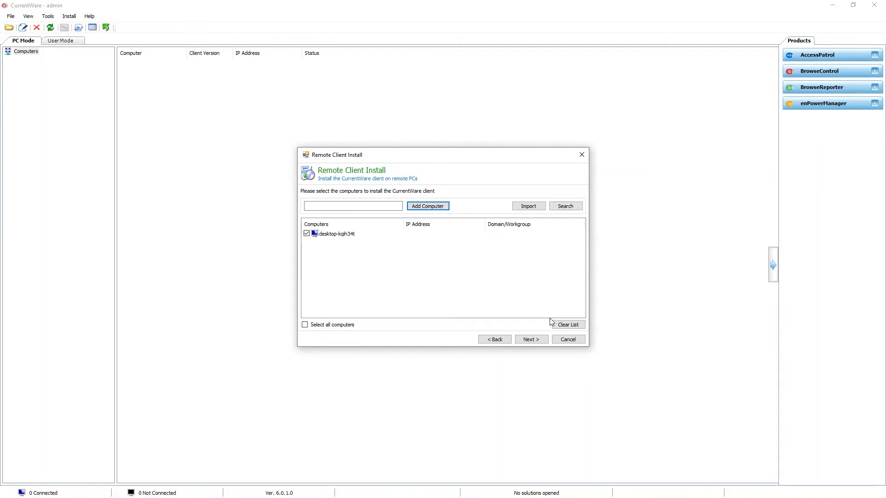
pyautogui.click(542, 340)
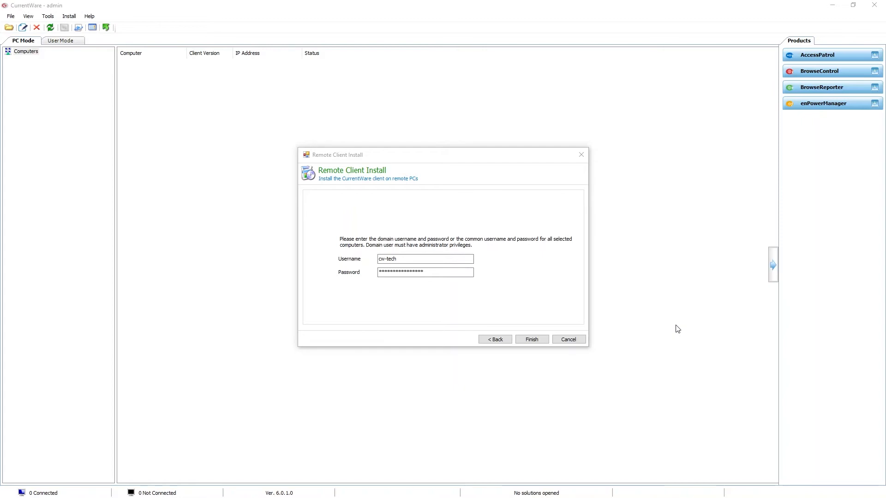
pyautogui.click(532, 340)
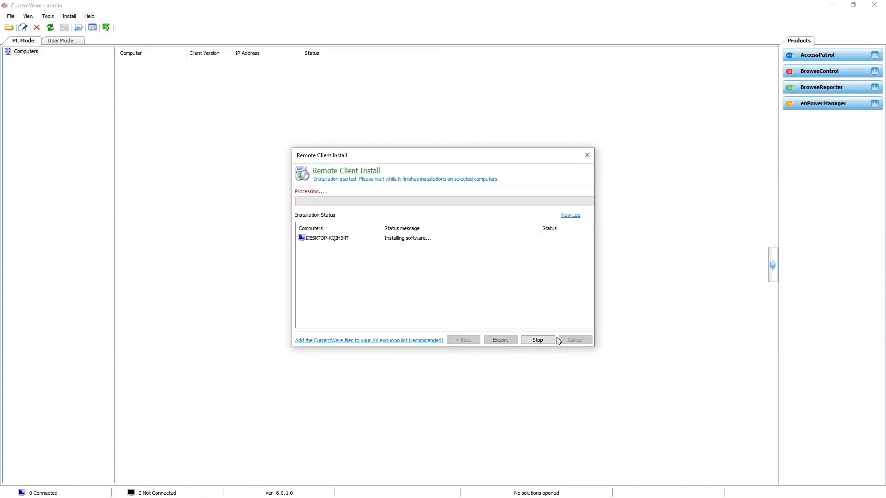